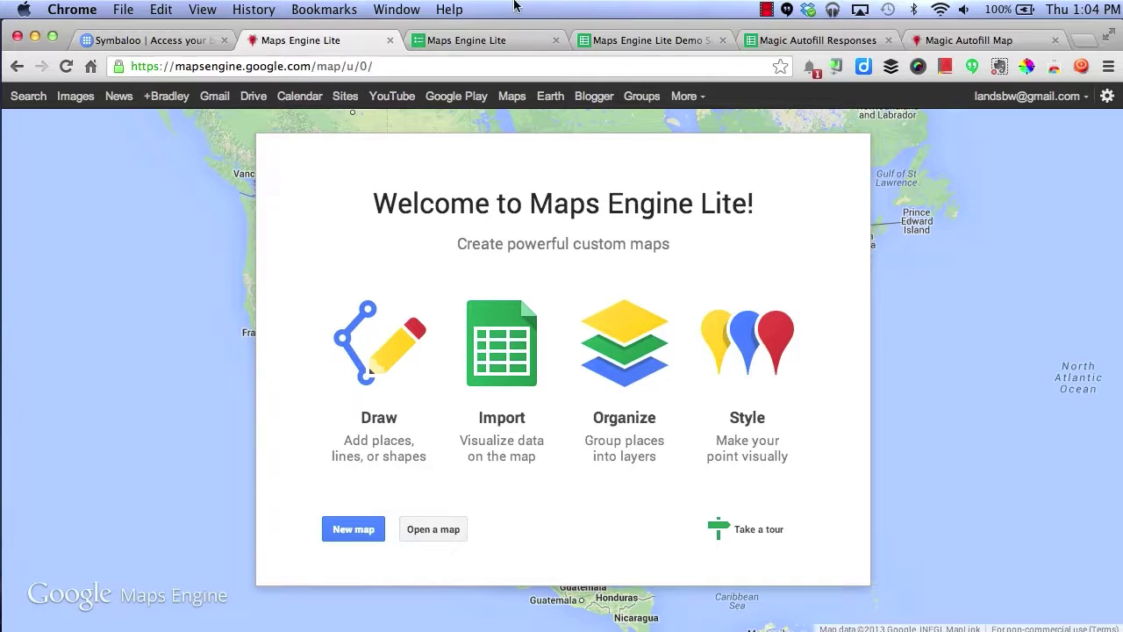
Step: Review the form's Location, Name, Food and Activity questions, then open Maps Engine Lite Demo Survey (Responses)
click(455, 40)
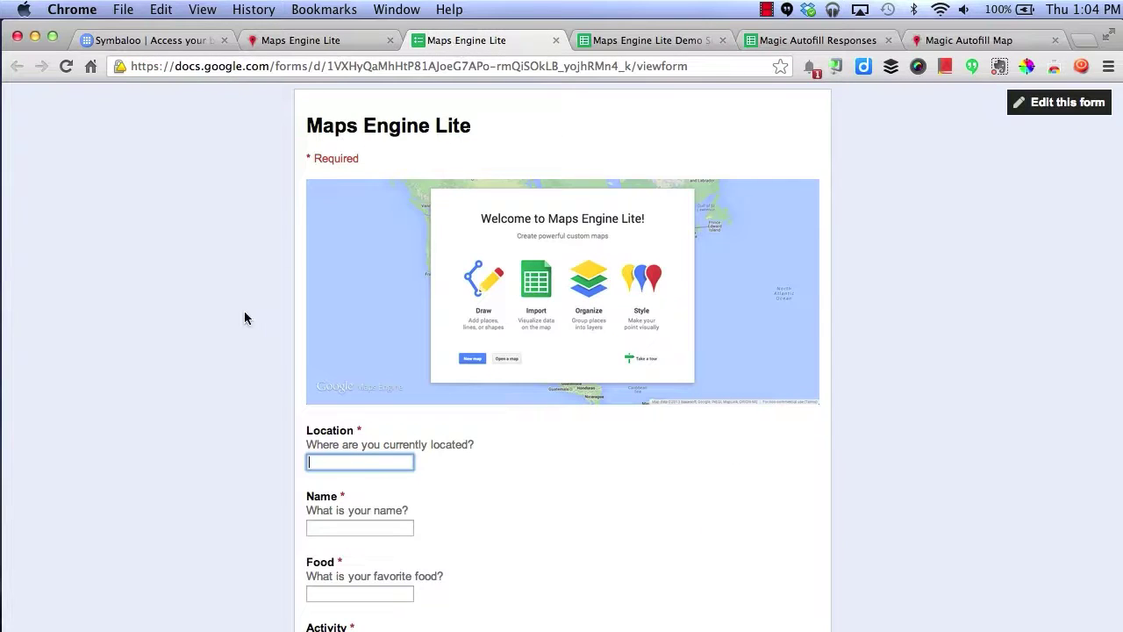
scroll(245, 318, down, 3)
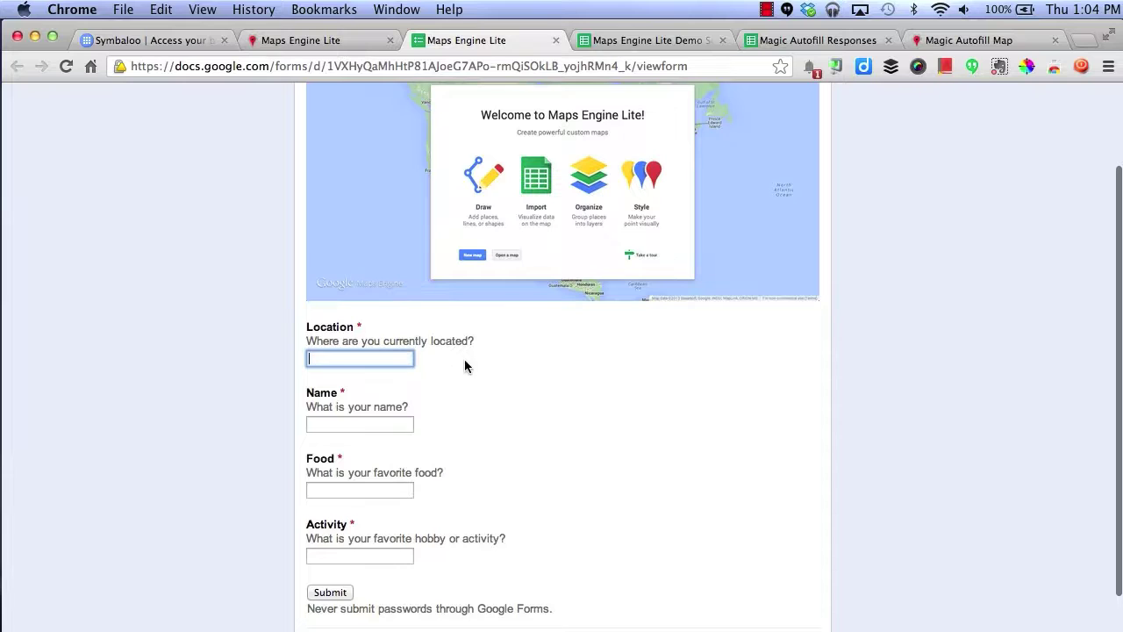
scroll(464, 366, up, 1)
scroll(465, 366, down, 2)
scroll(464, 366, down, 1)
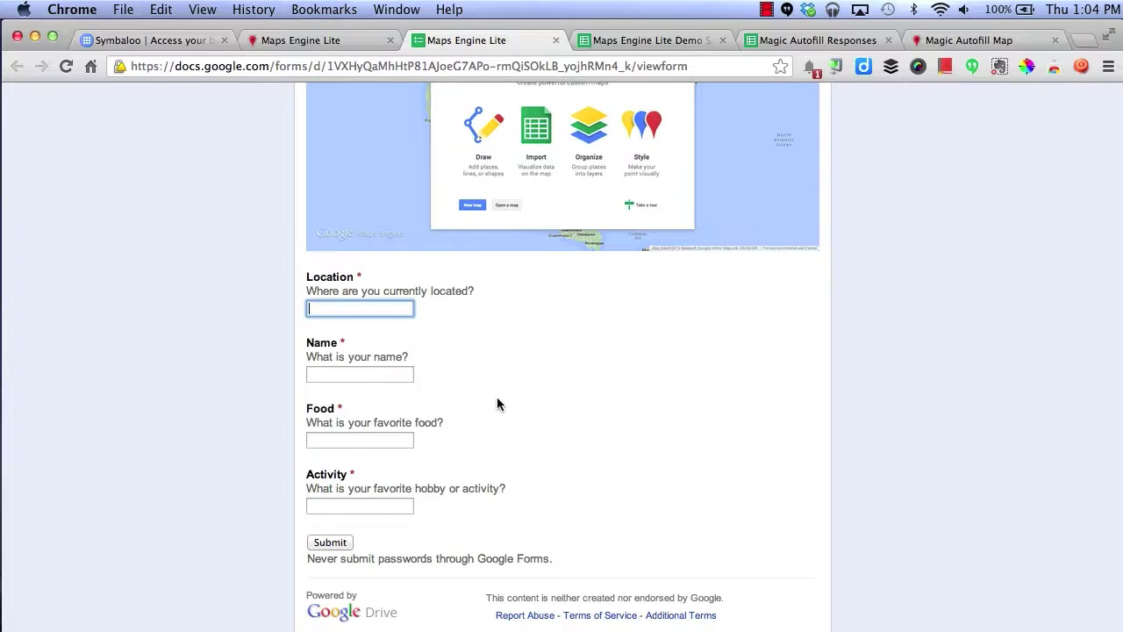
scroll(527, 369, up, 4)
click(611, 39)
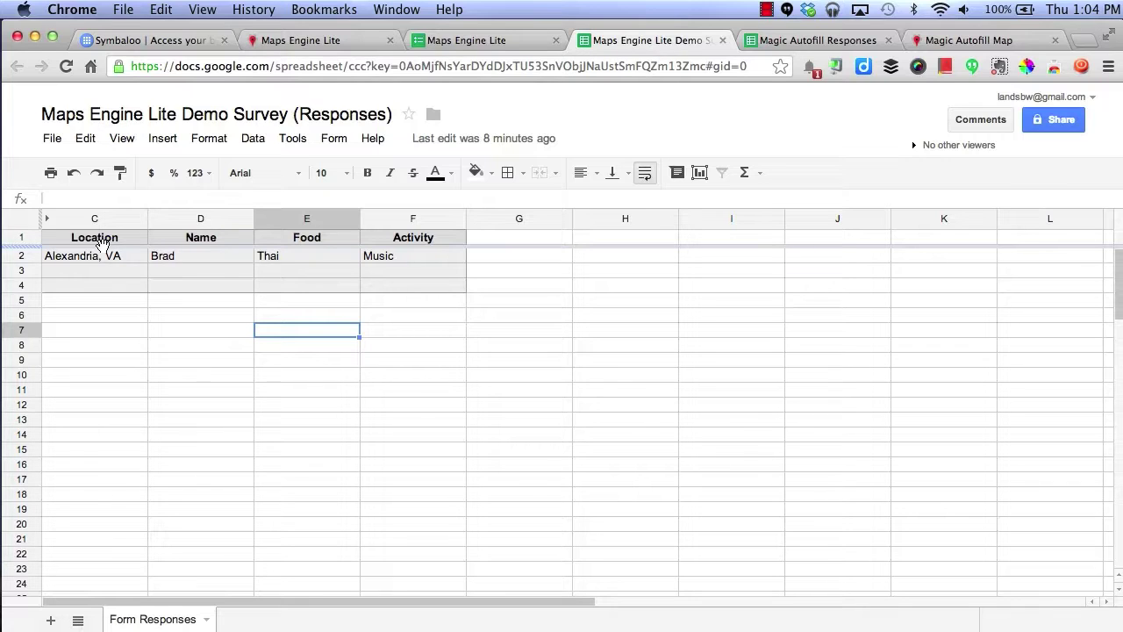
Step: In Magic Autofill Responses, enter Peru, Japan, Germany in A2:A4 and autofill the Location column to A16
click(800, 42)
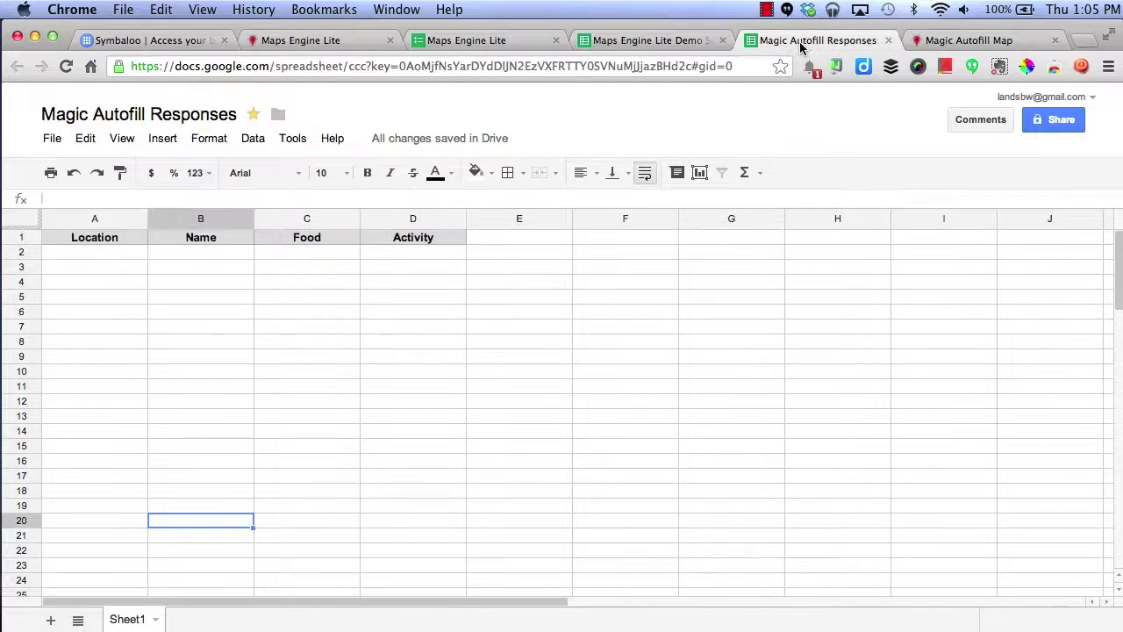
click(91, 252)
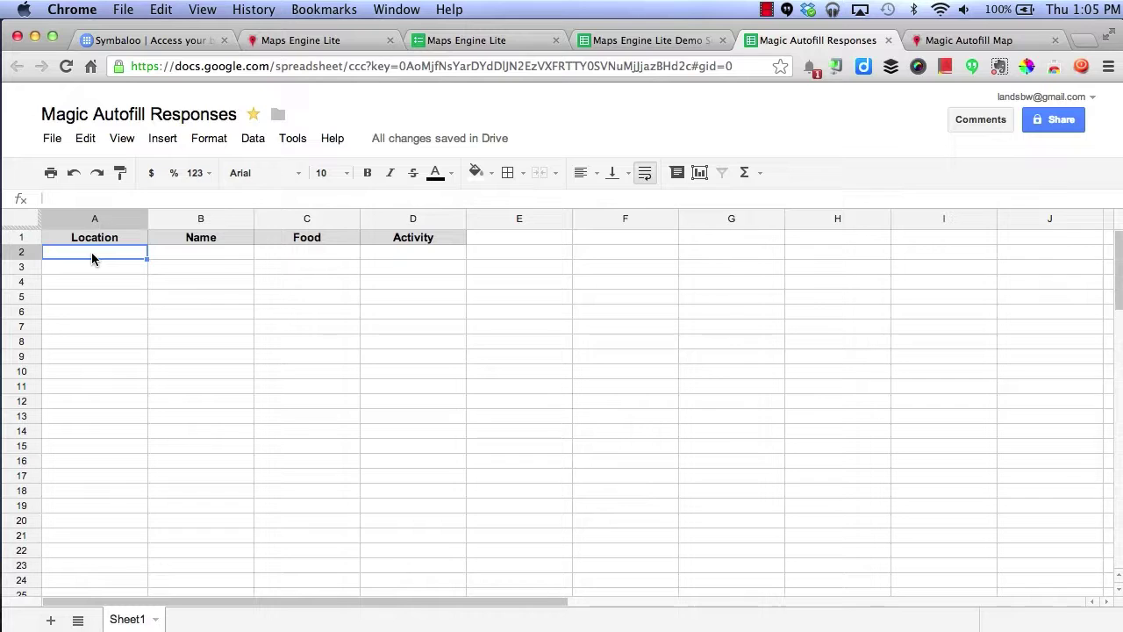
text(Peru)
key(Return)
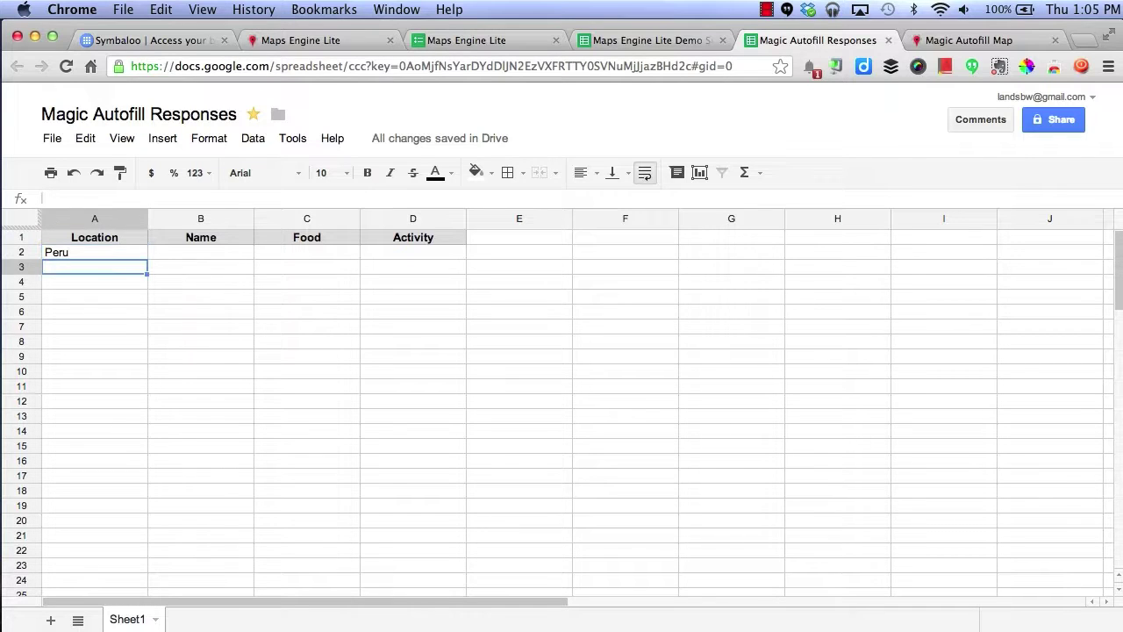
text(Japan)
key(Return)
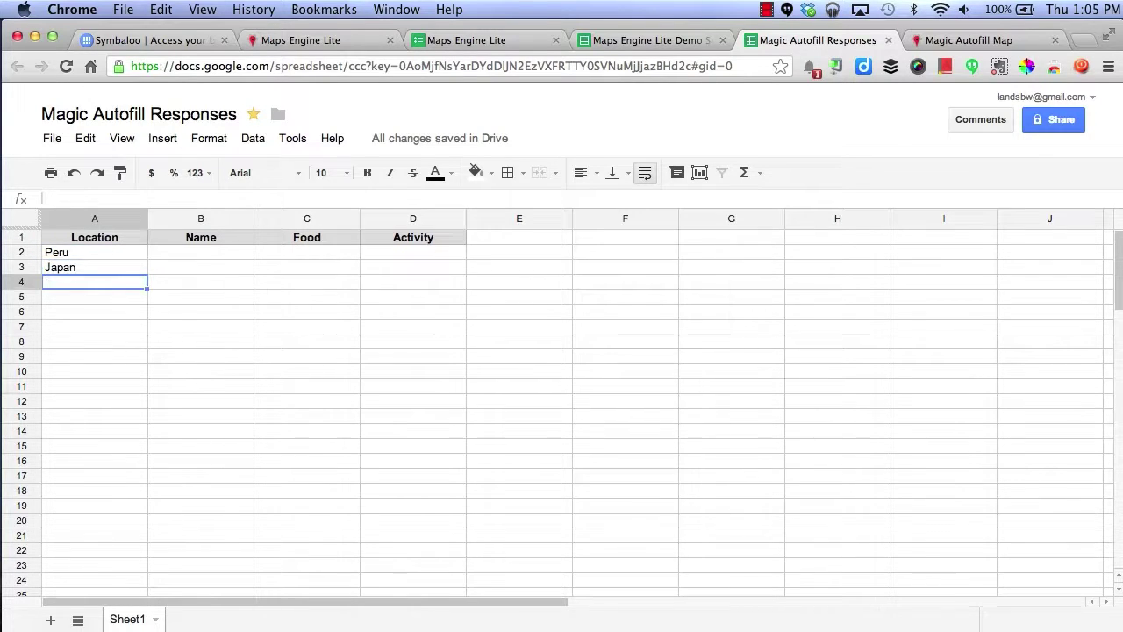
text(Germany)
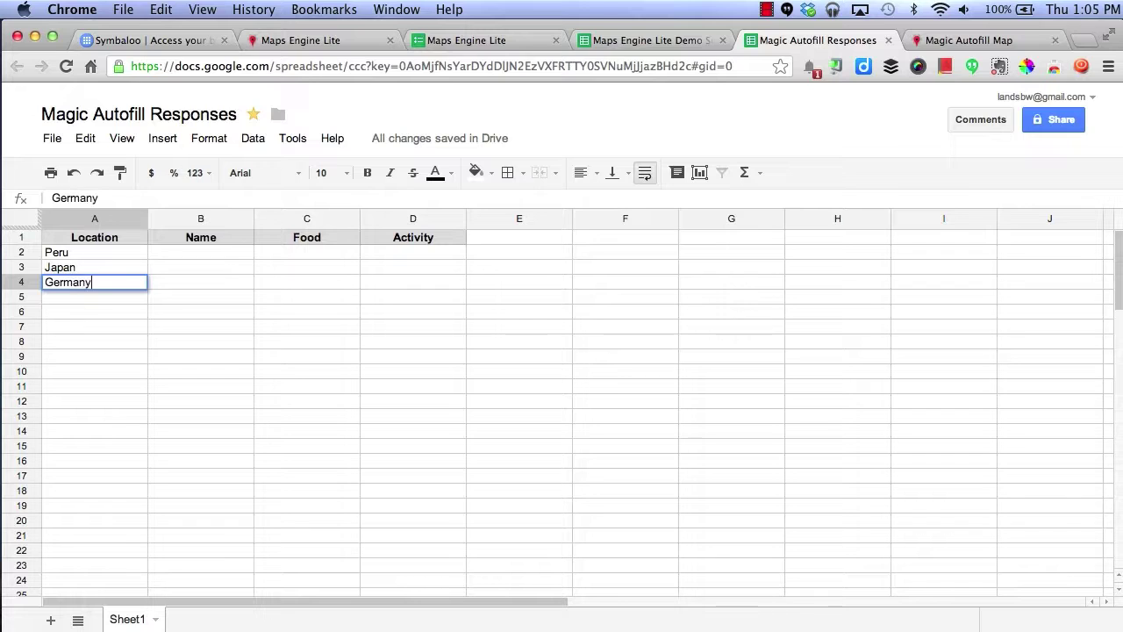
click(92, 251)
shift+click(103, 281)
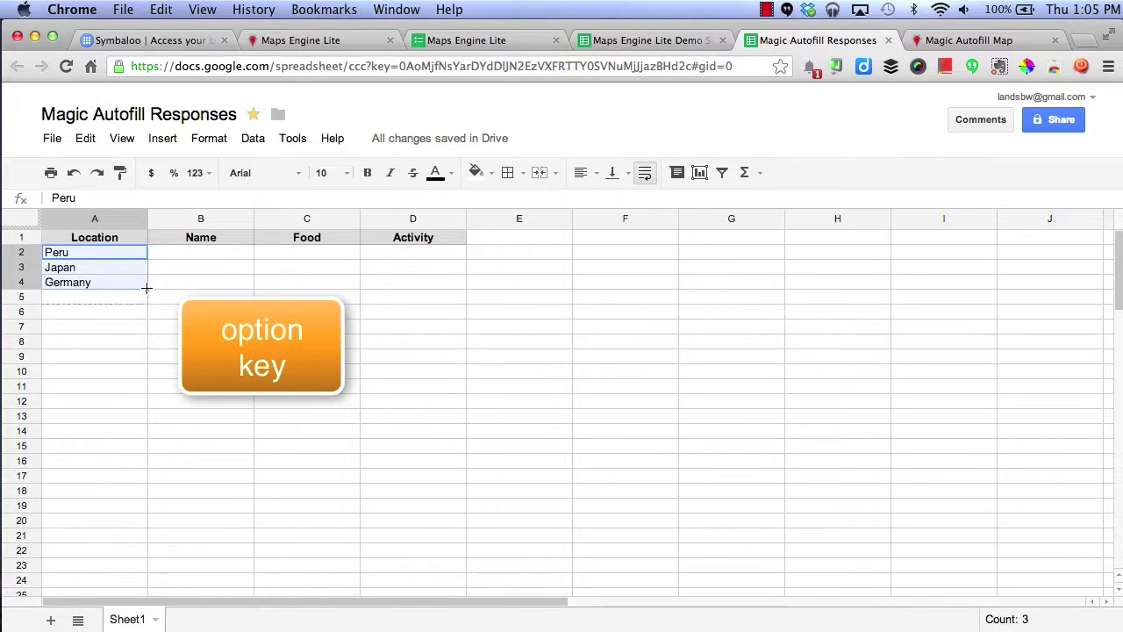
drag(147, 288, 126, 463)
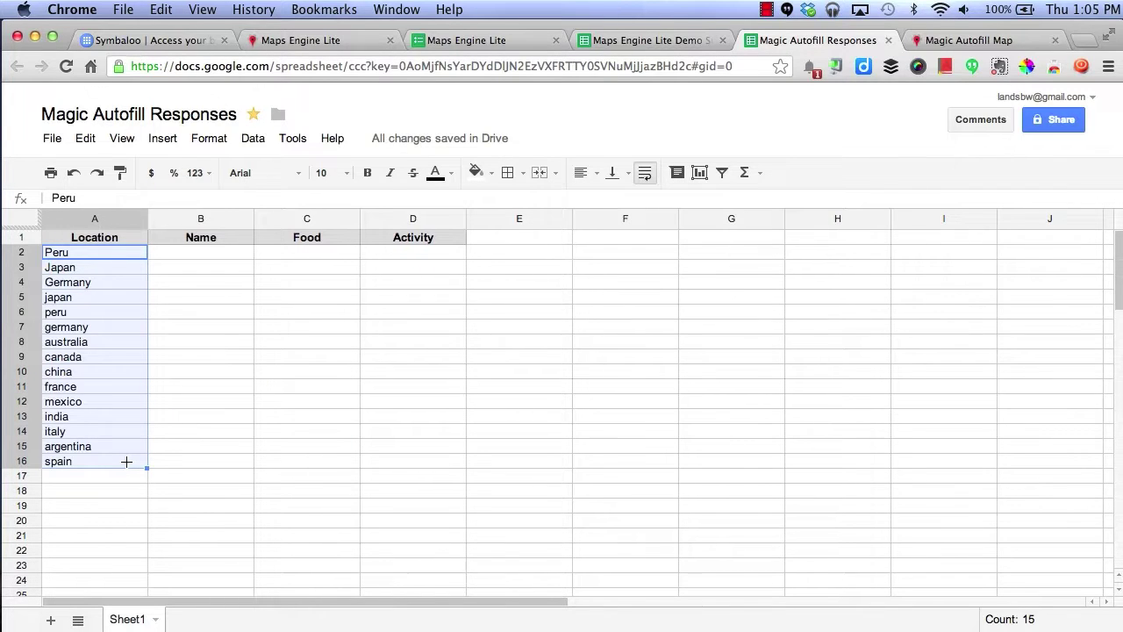
Step: Enter John, Mike, Matt in B2:B4 and autofill more names down the Name column
click(196, 256)
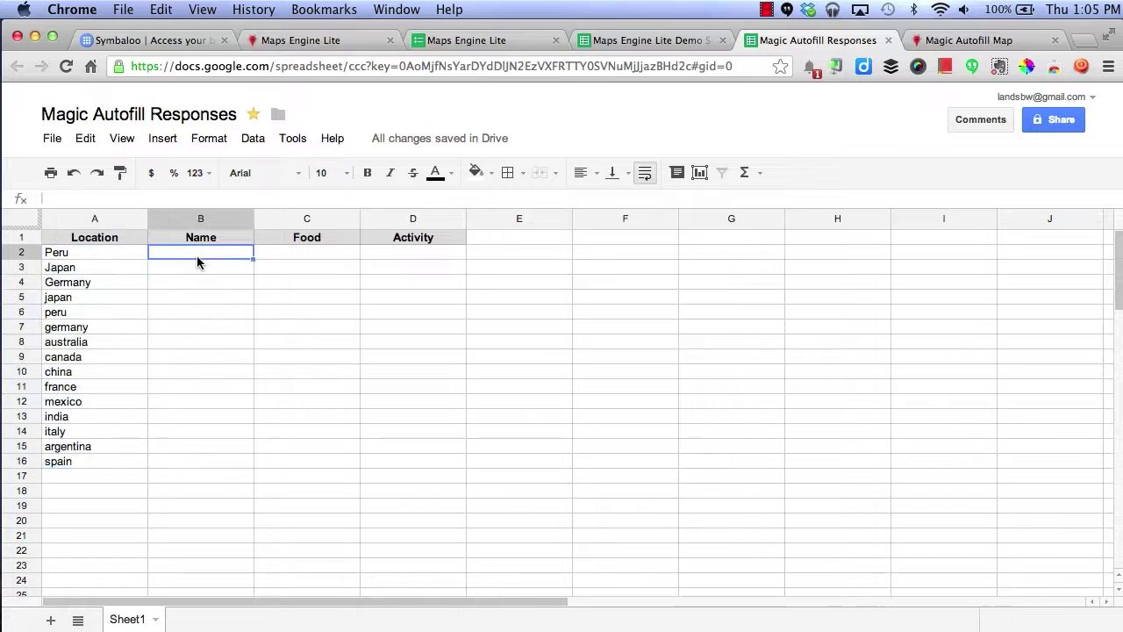
text(John)
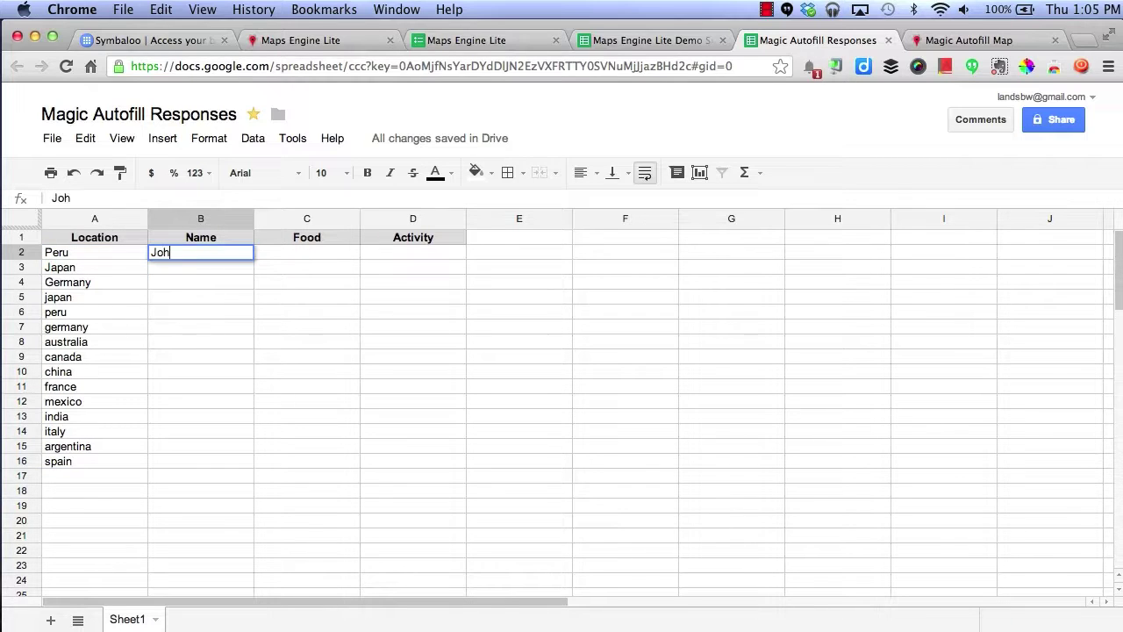
key(Return)
text(Mike)
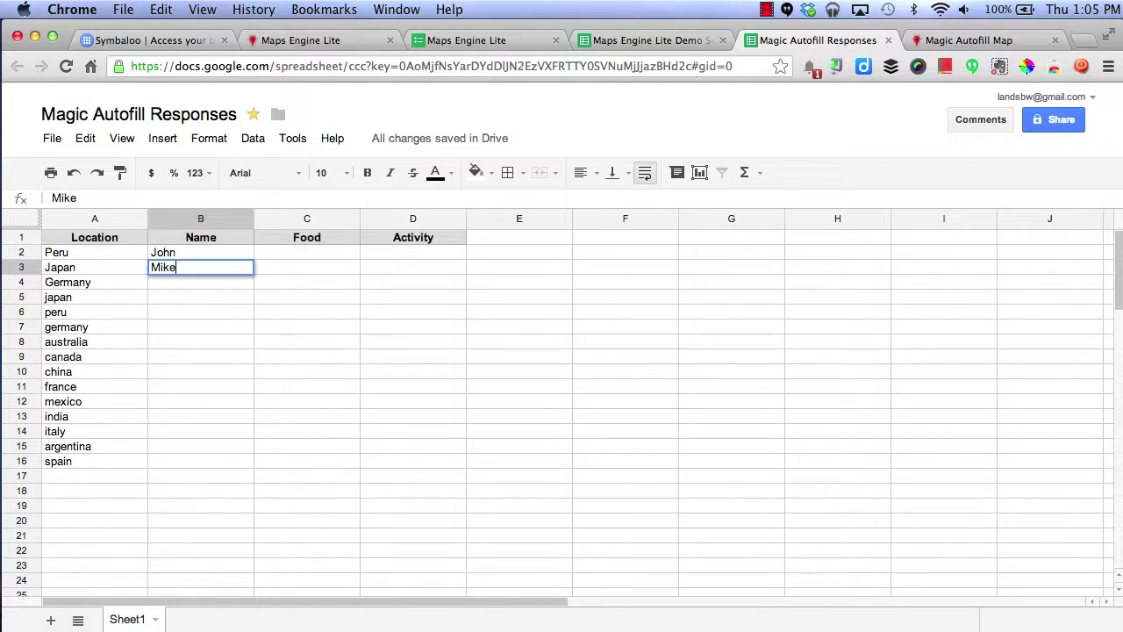
key(Return)
text(Matt)
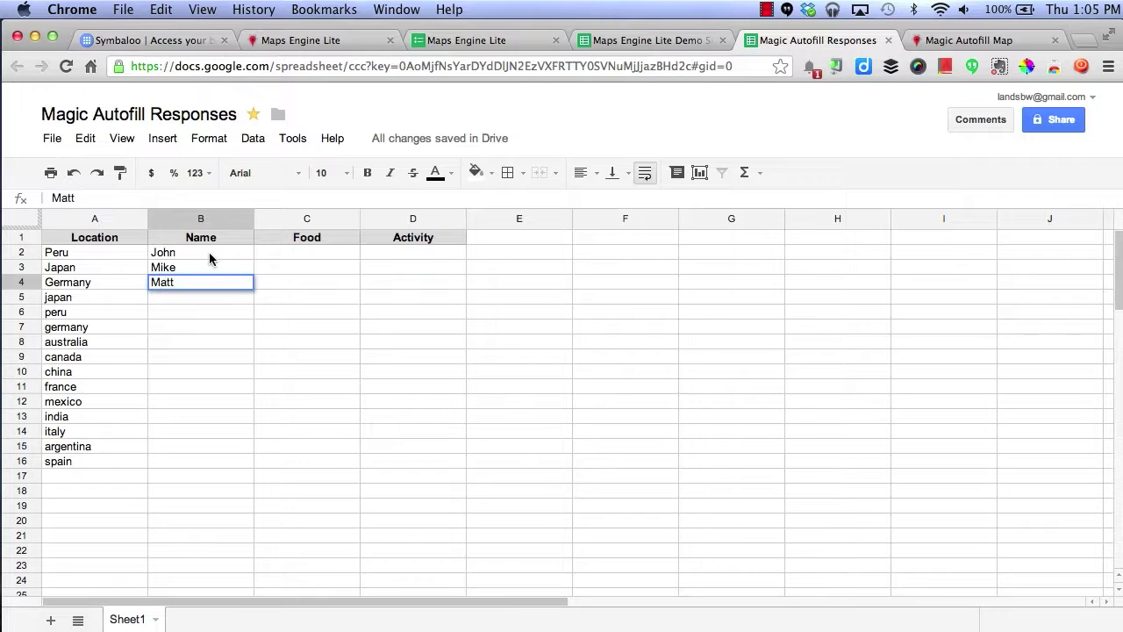
click(209, 252)
shift+click(210, 280)
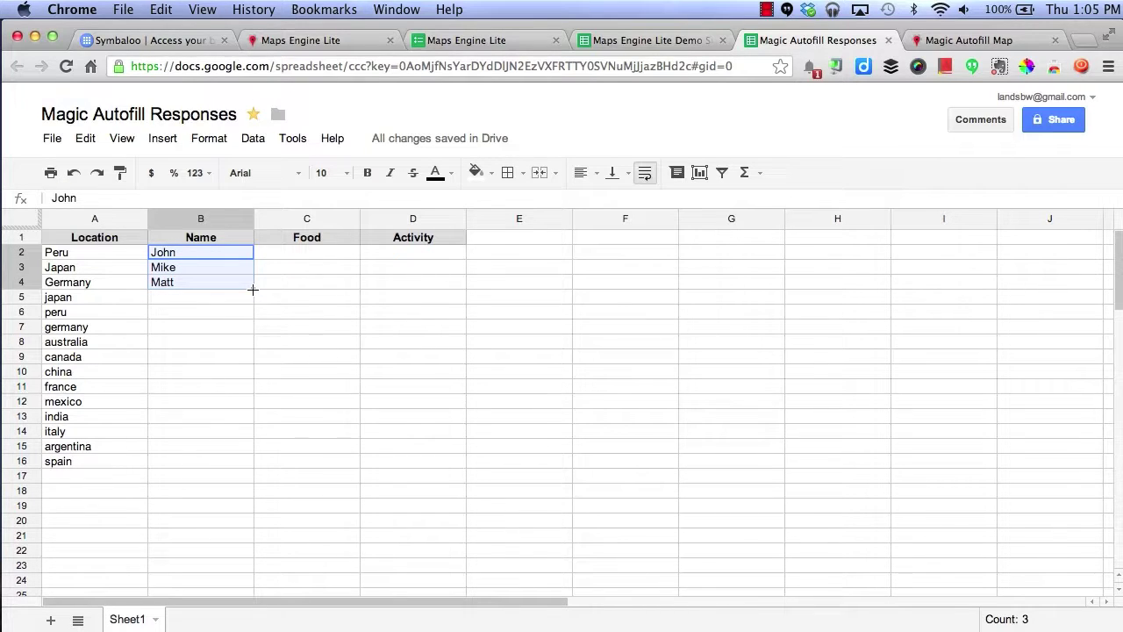
drag(253, 290, 235, 463)
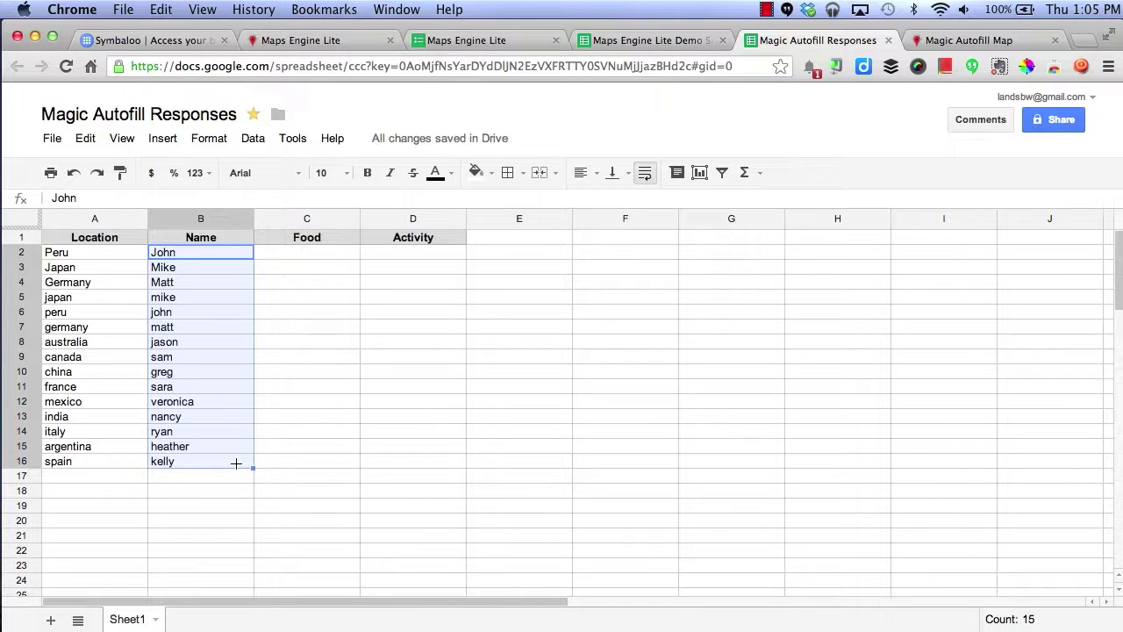
Step: Enter pizza, hamburger, hotdog in C2:C4 and autofill more foods down the Food column
click(311, 251)
text(p)
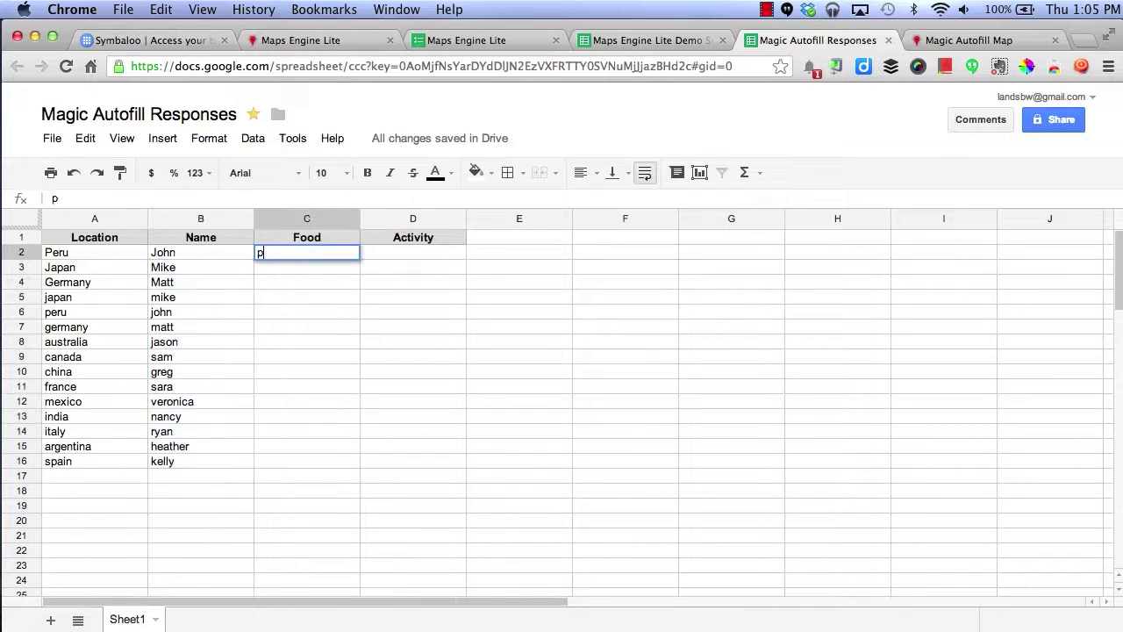
text(izza)
key(Return)
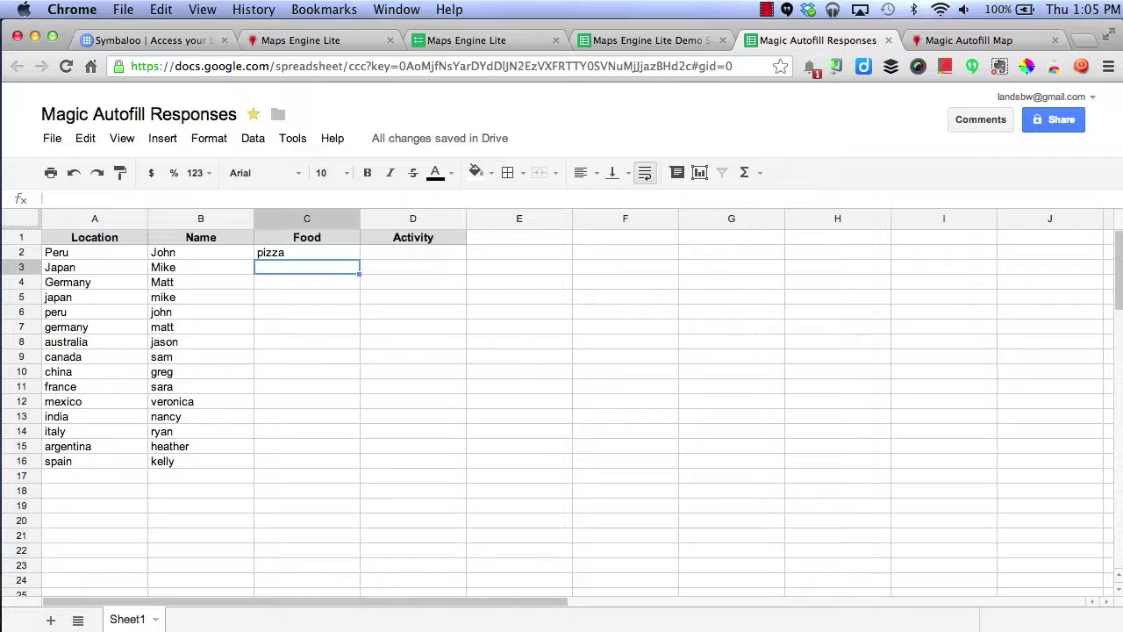
text(hamburger)
key(Return)
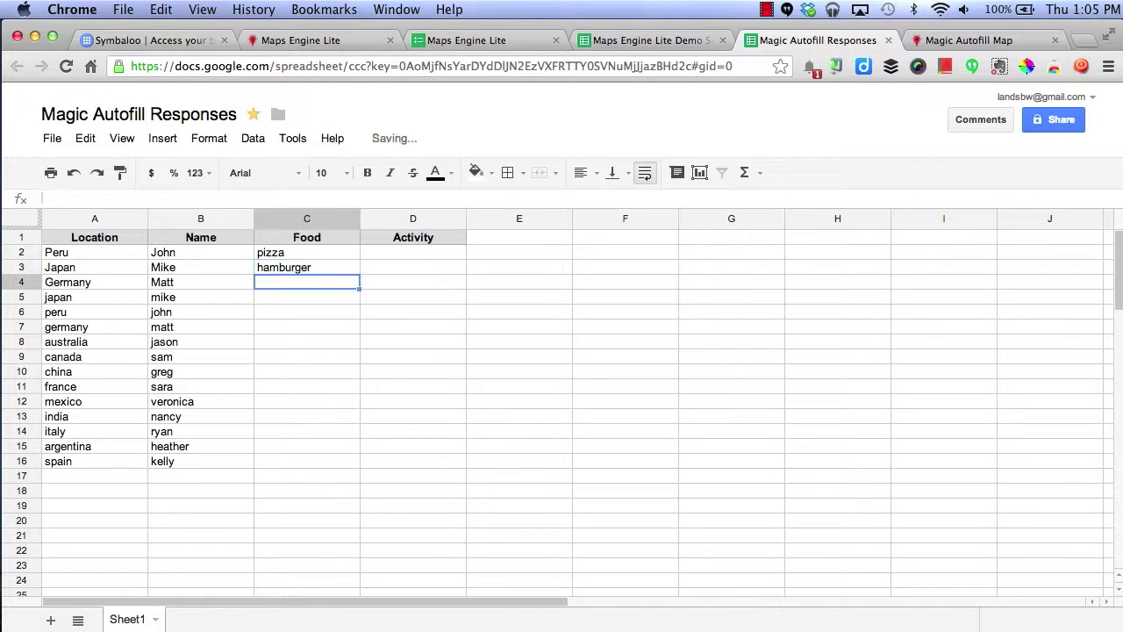
text(hotdog)
click(319, 252)
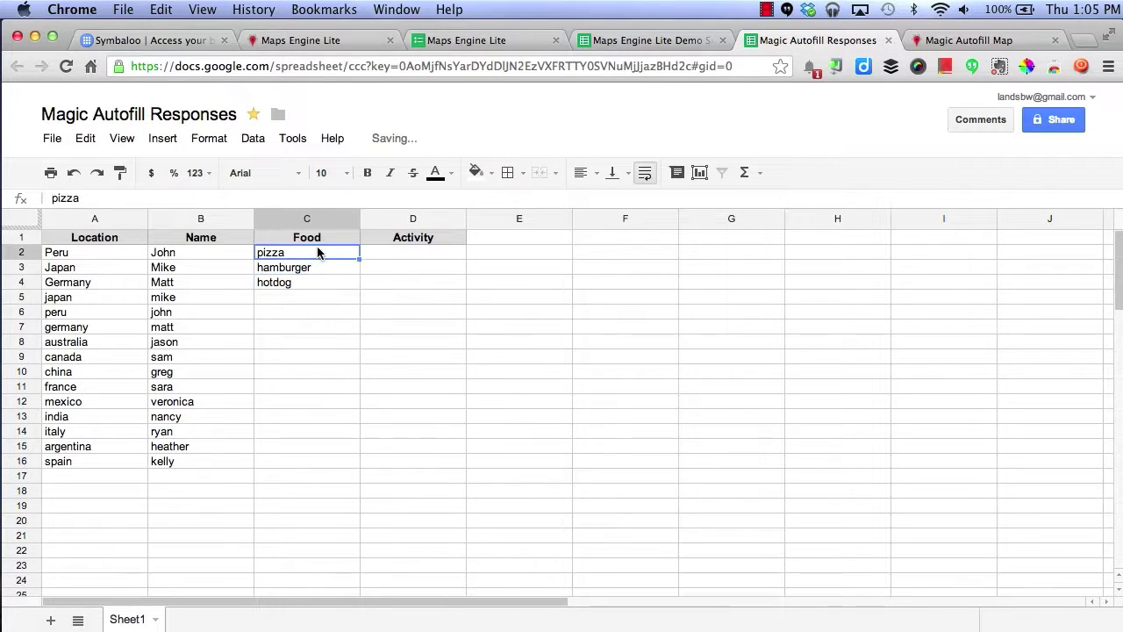
shift+click(319, 279)
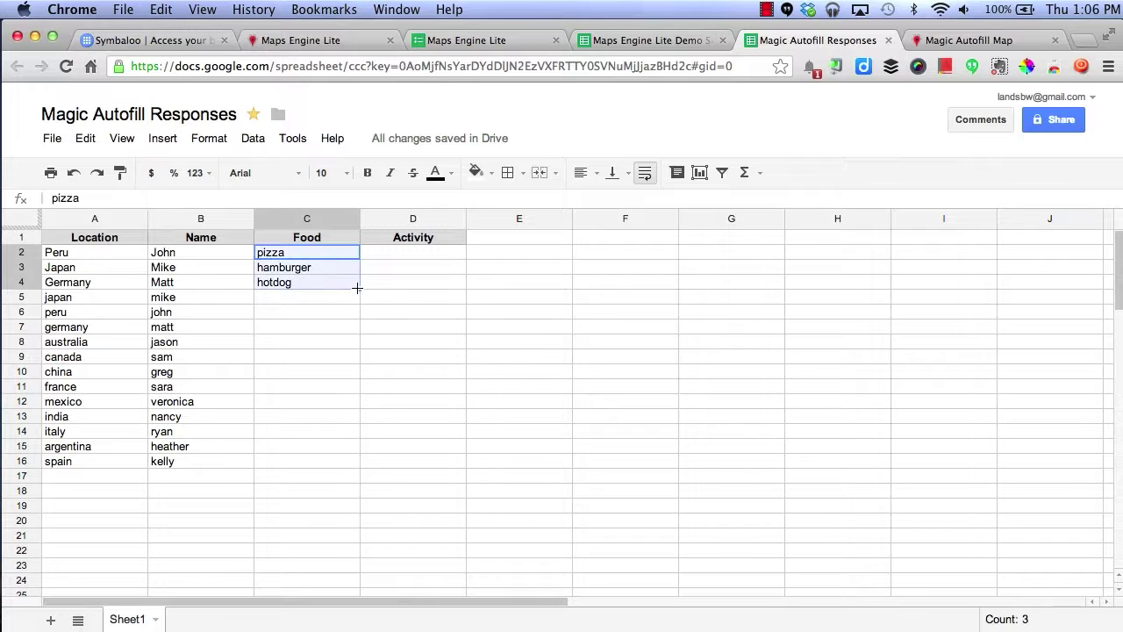
drag(358, 288, 345, 464)
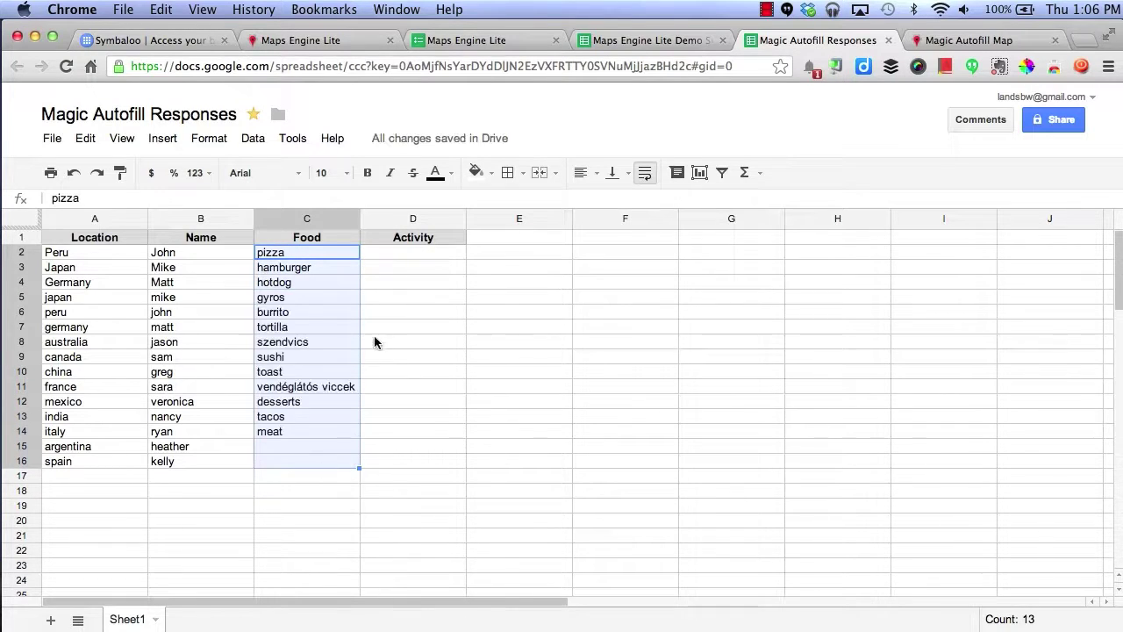
Step: Enter run, jump, swim in D2:D4 and autofill the Activity column down to row 16
click(421, 253)
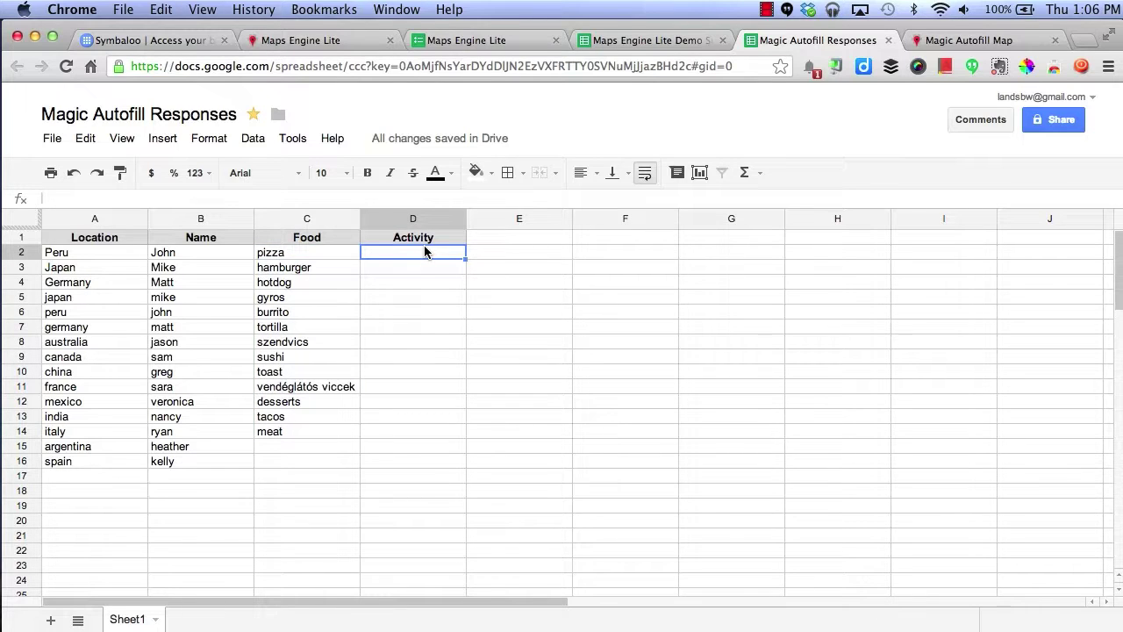
text(run)
key(Return)
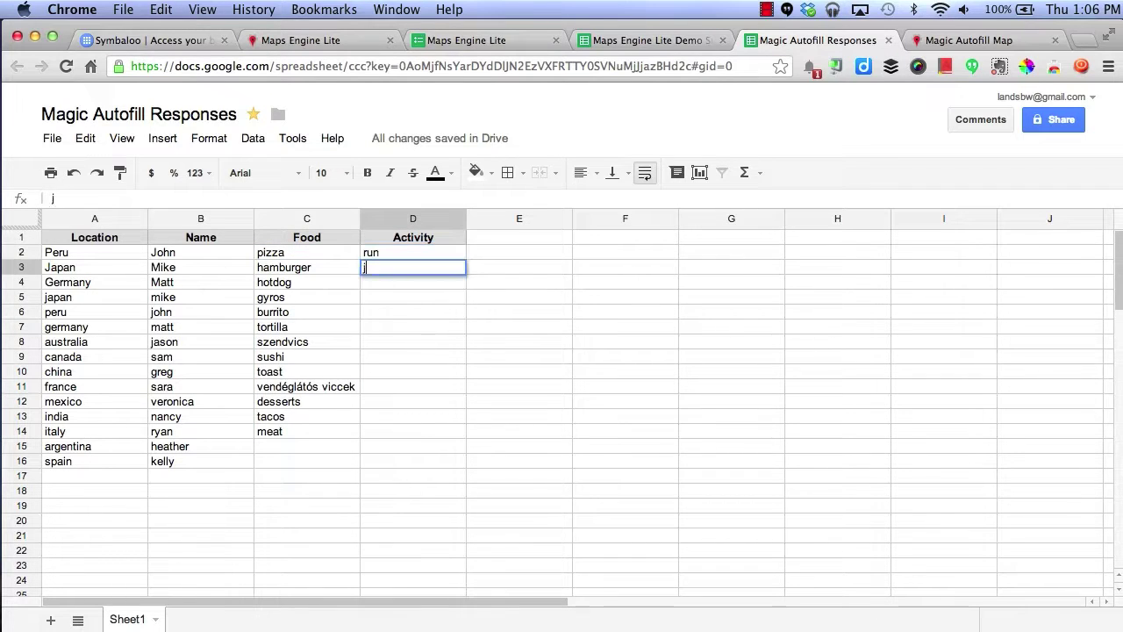
text(jump)
key(Return)
text(swim)
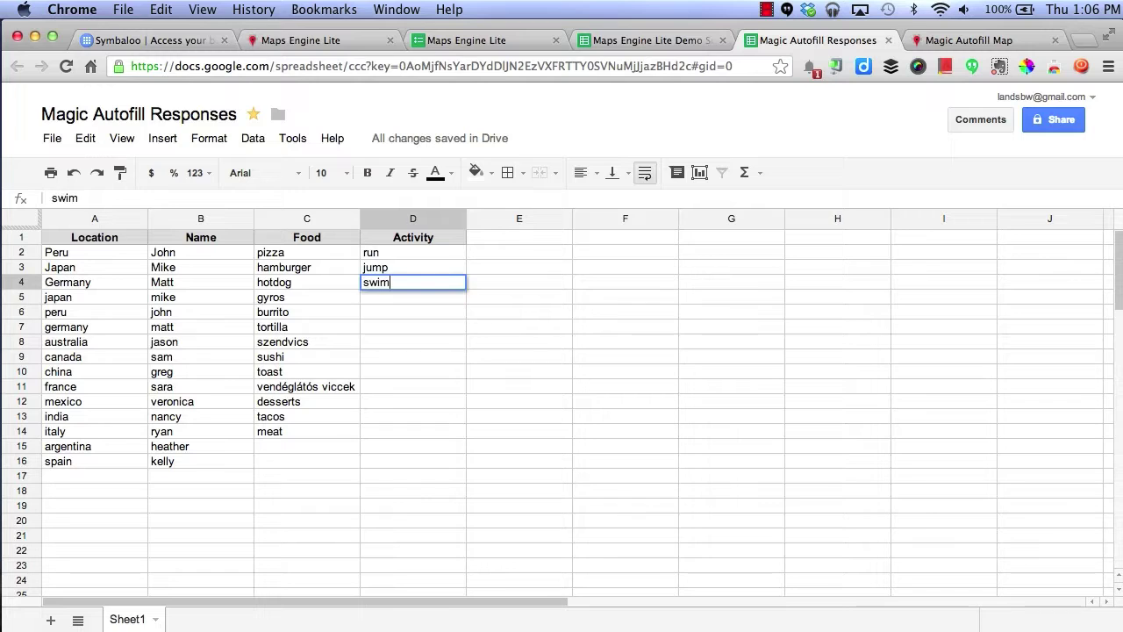
click(409, 242)
click(406, 251)
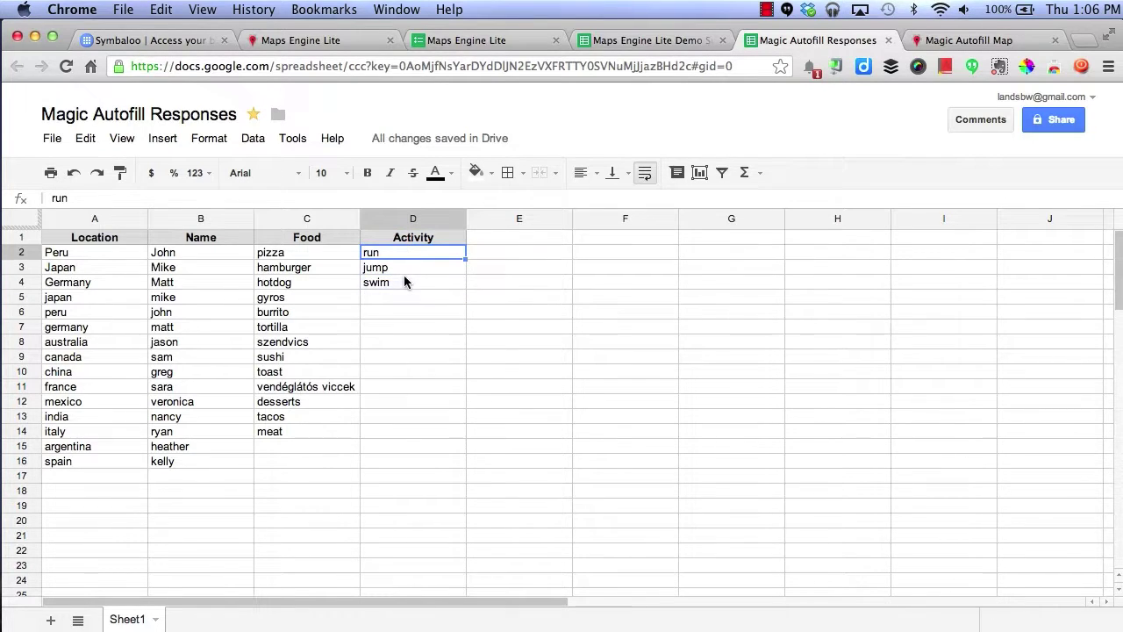
shift+click(403, 277)
drag(464, 289, 430, 459)
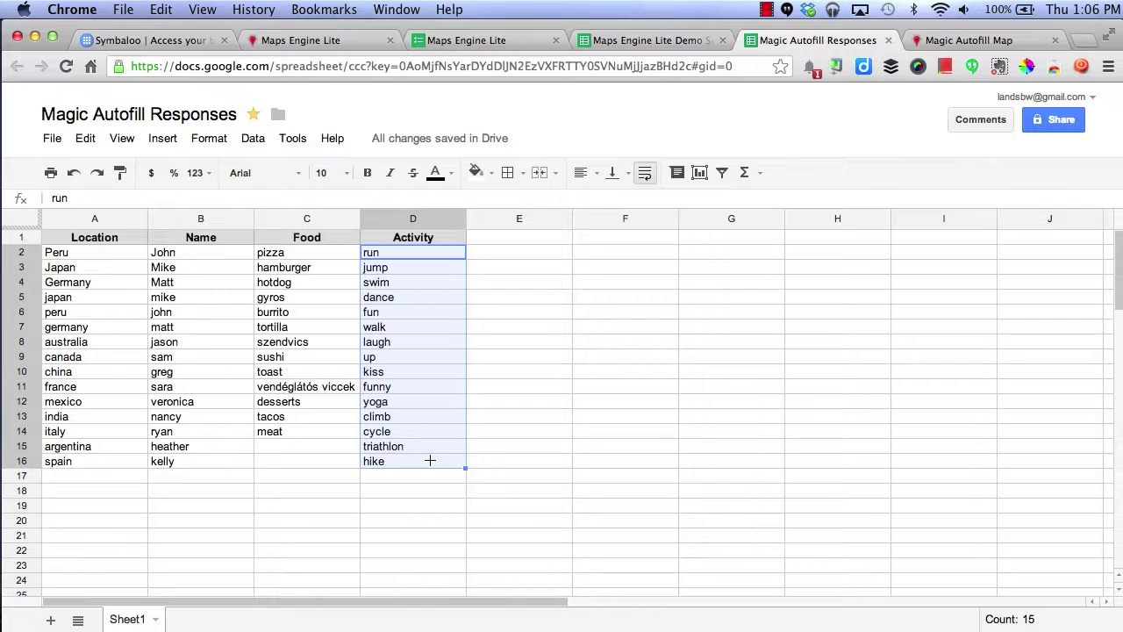
click(420, 475)
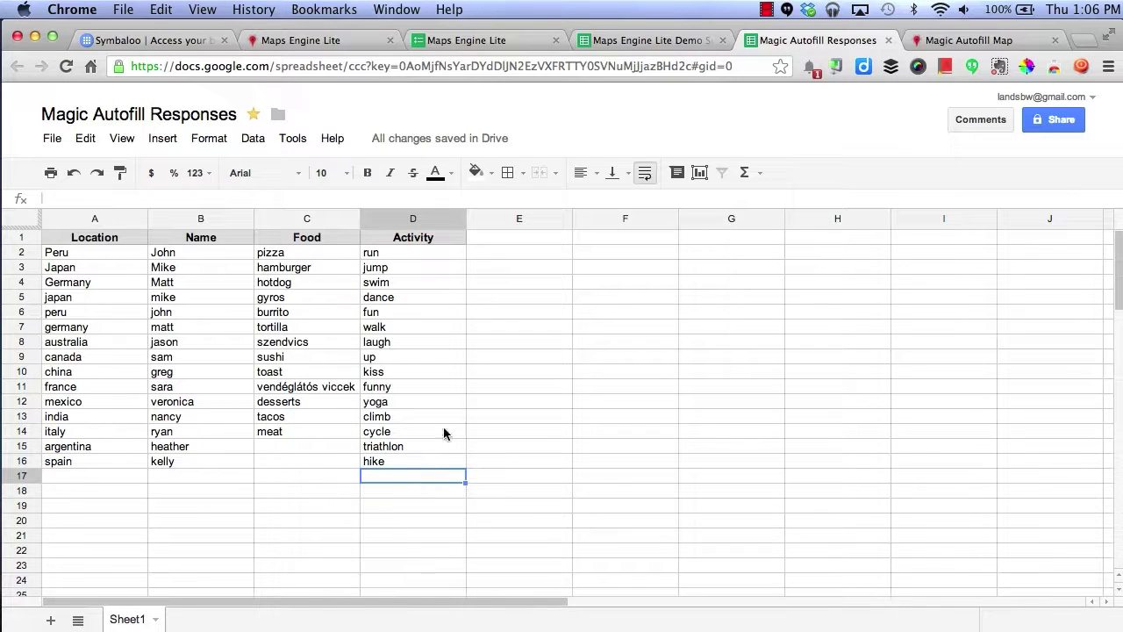
Step: Add a new layer to Magic Autofill Map and import the Magic Autofill Responses spreadsheet from Recent
click(945, 43)
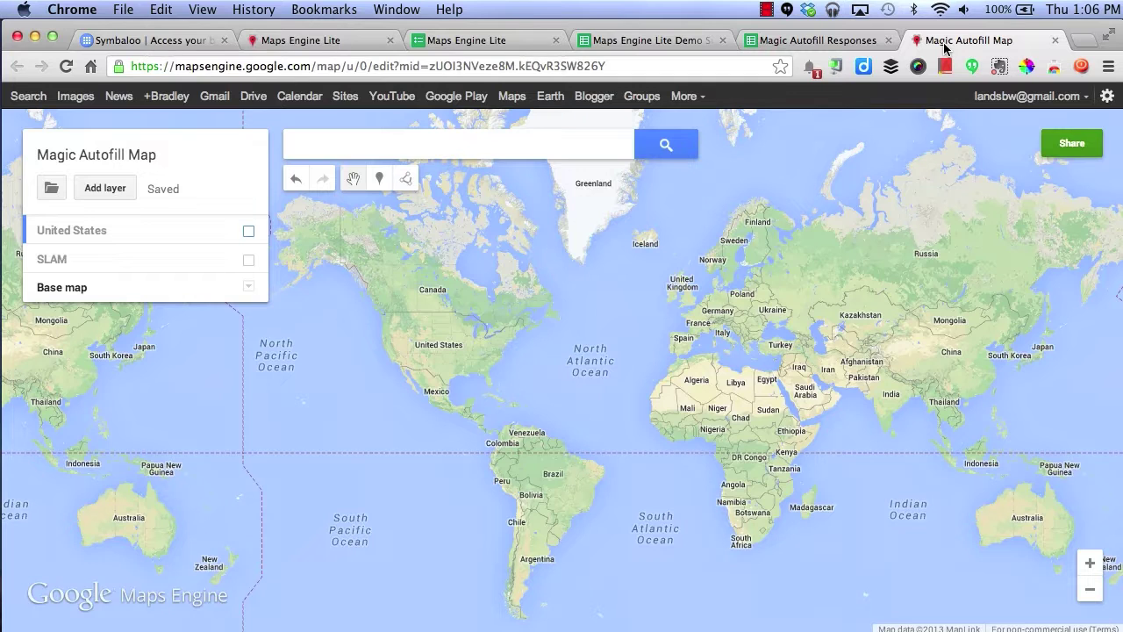
click(104, 188)
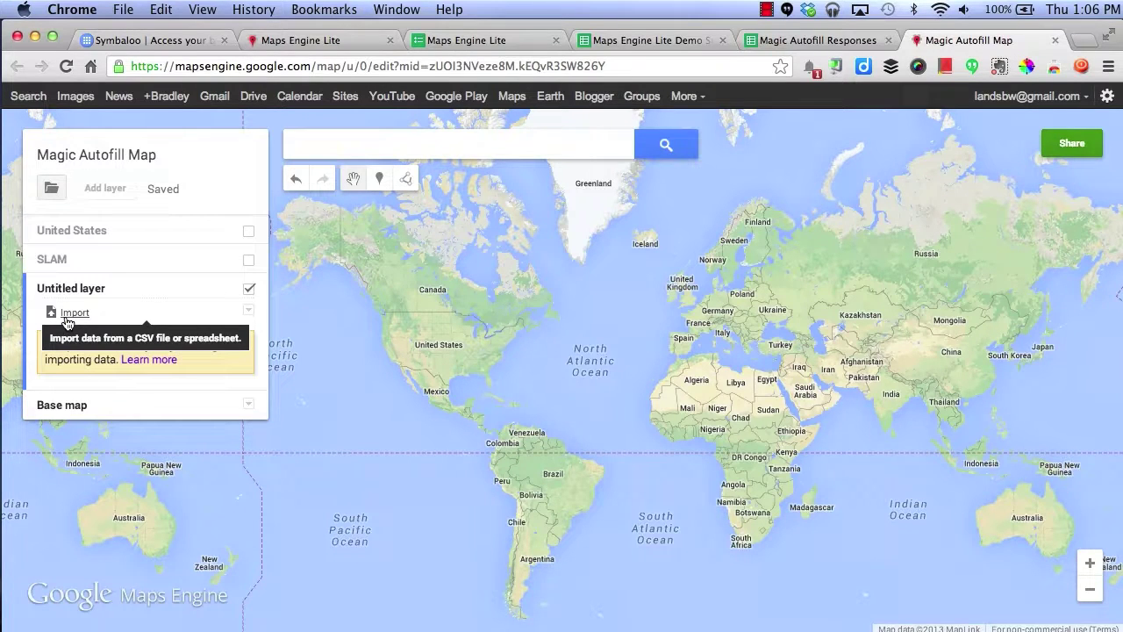
click(70, 312)
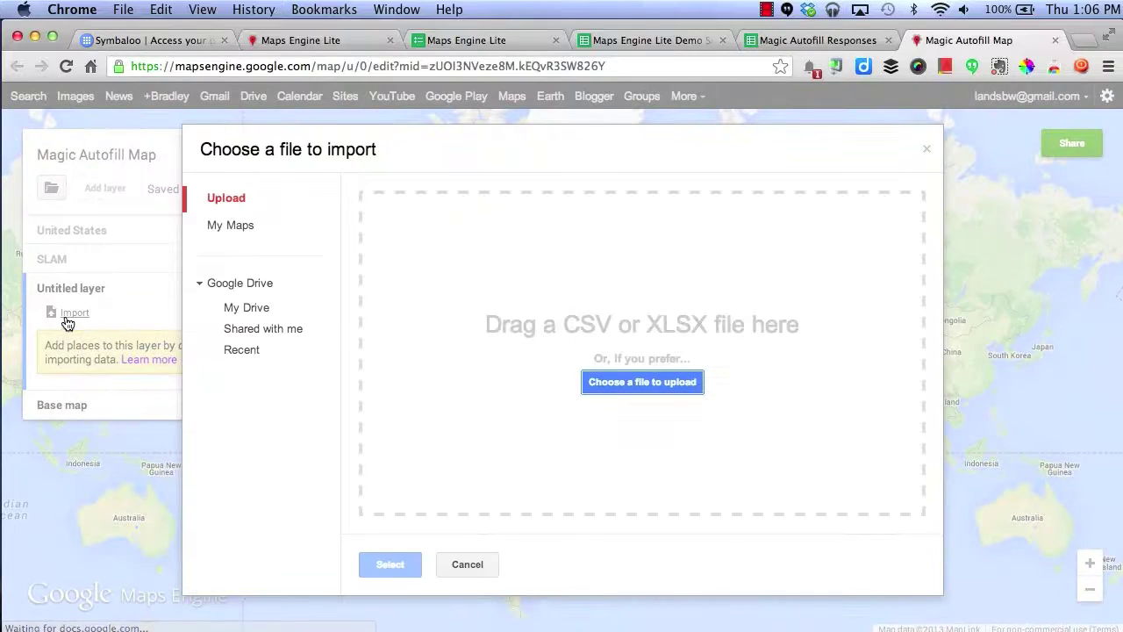
click(228, 350)
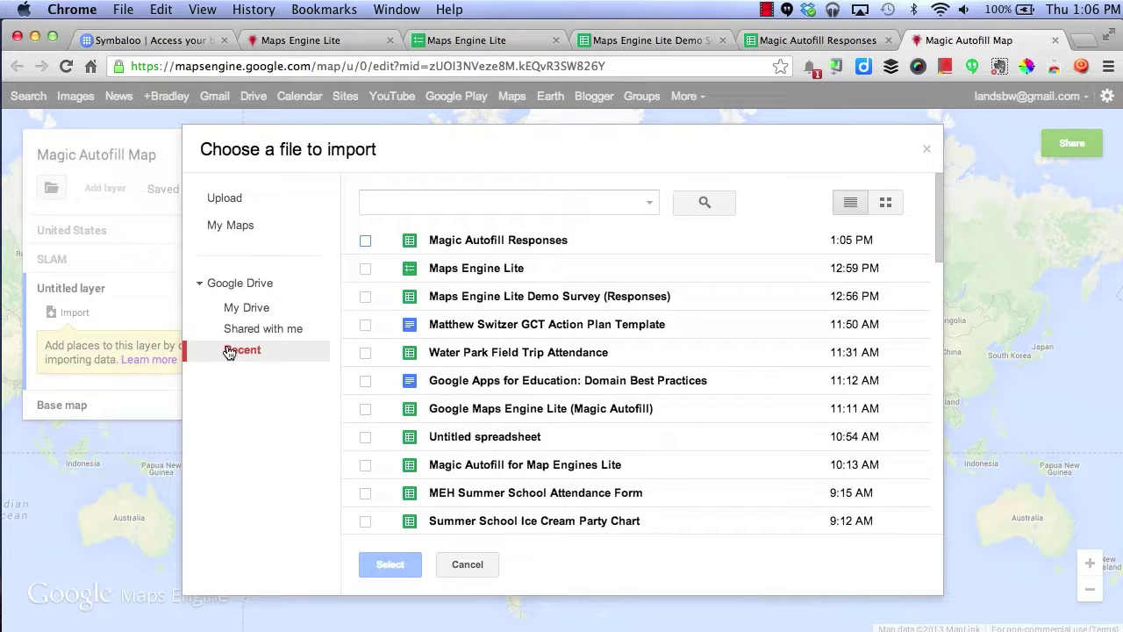
click(506, 243)
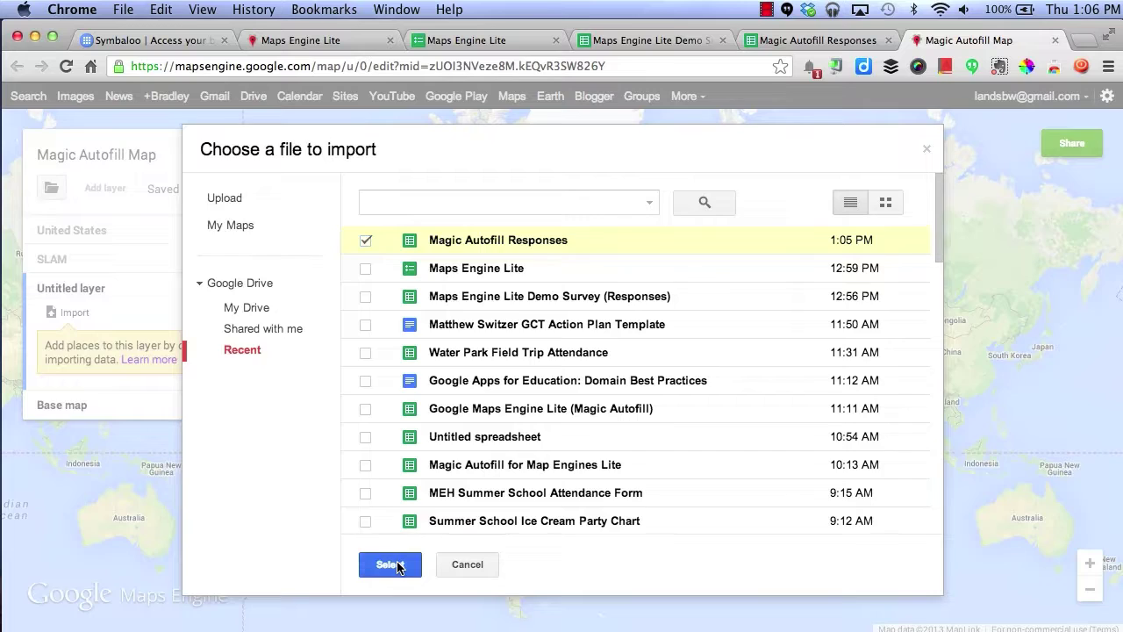
click(390, 564)
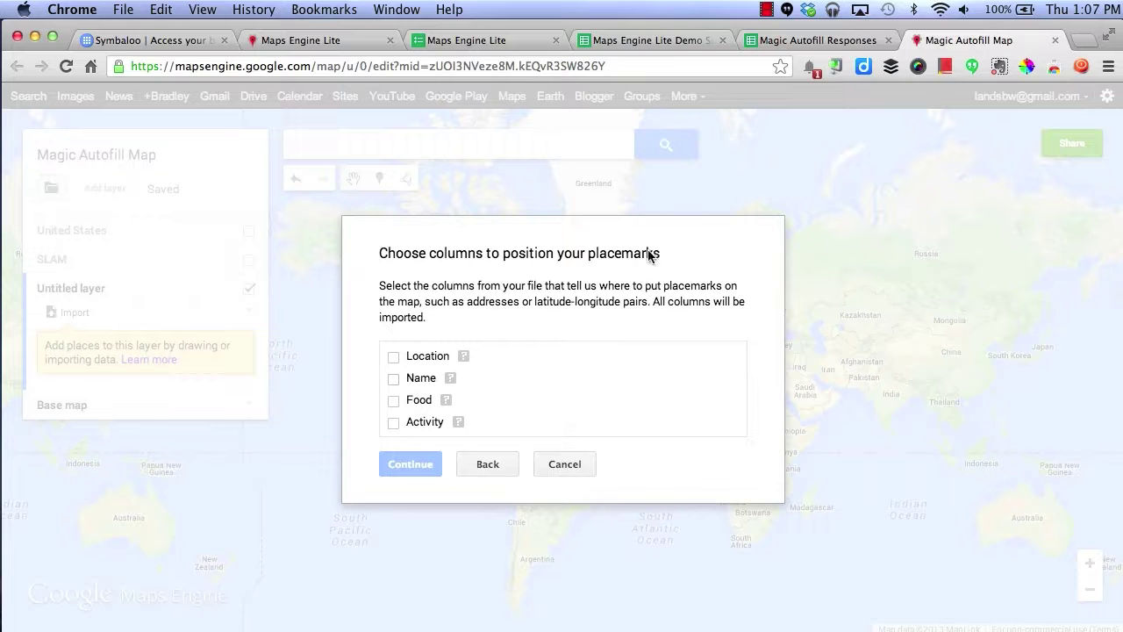
Step: Position placemarks by the Location column, title them by Name, then inspect the kelly placemark in Spain
click(393, 357)
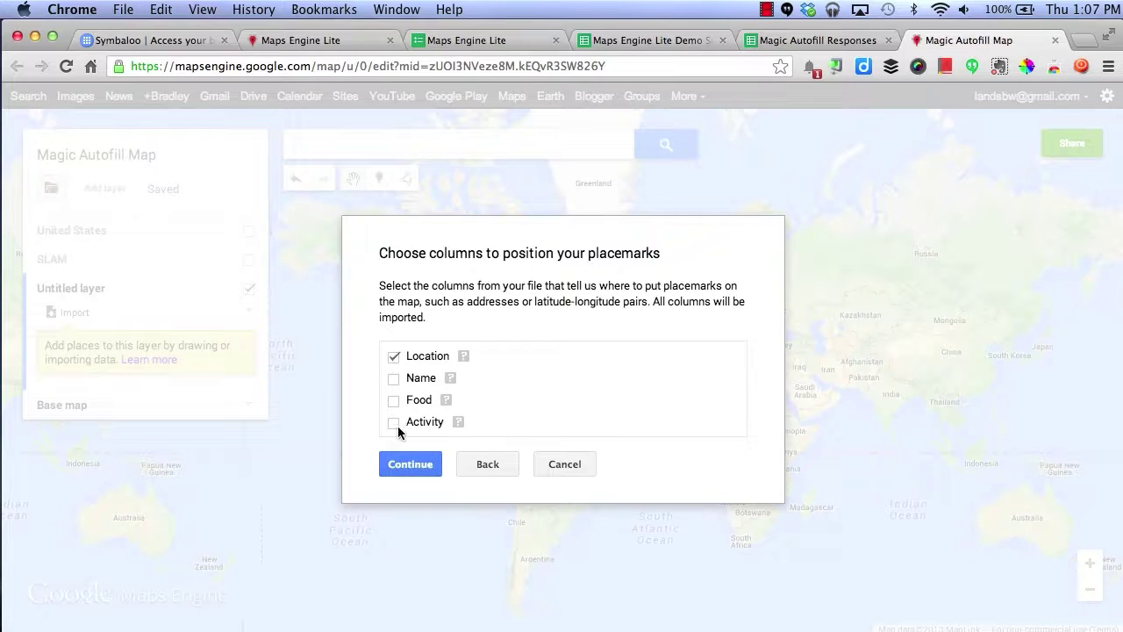
click(399, 465)
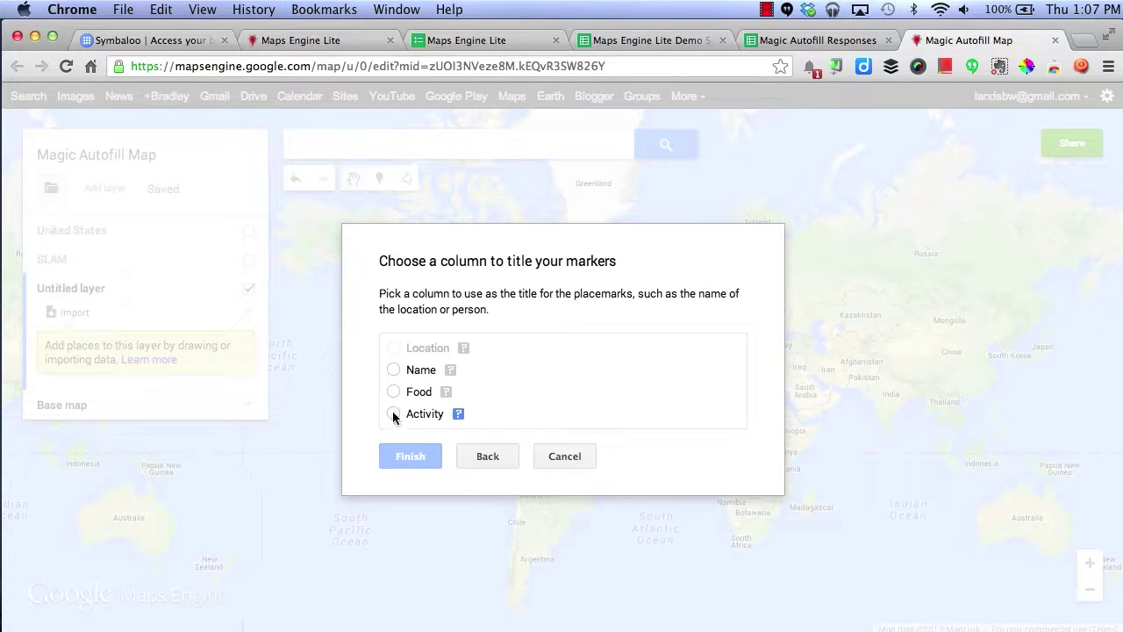
click(393, 369)
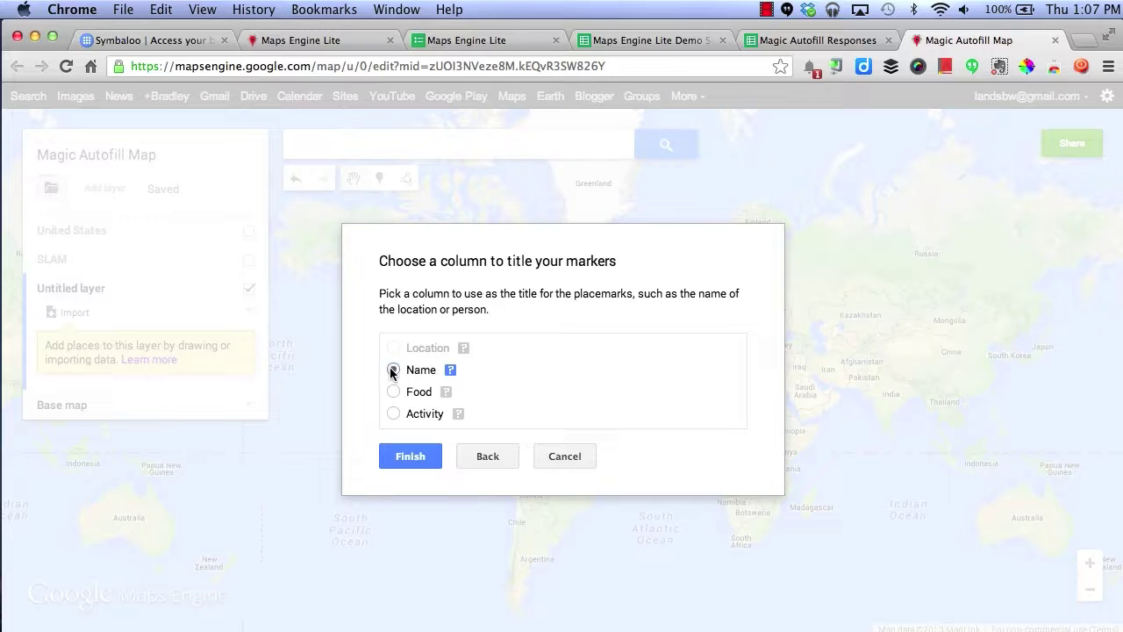
click(408, 460)
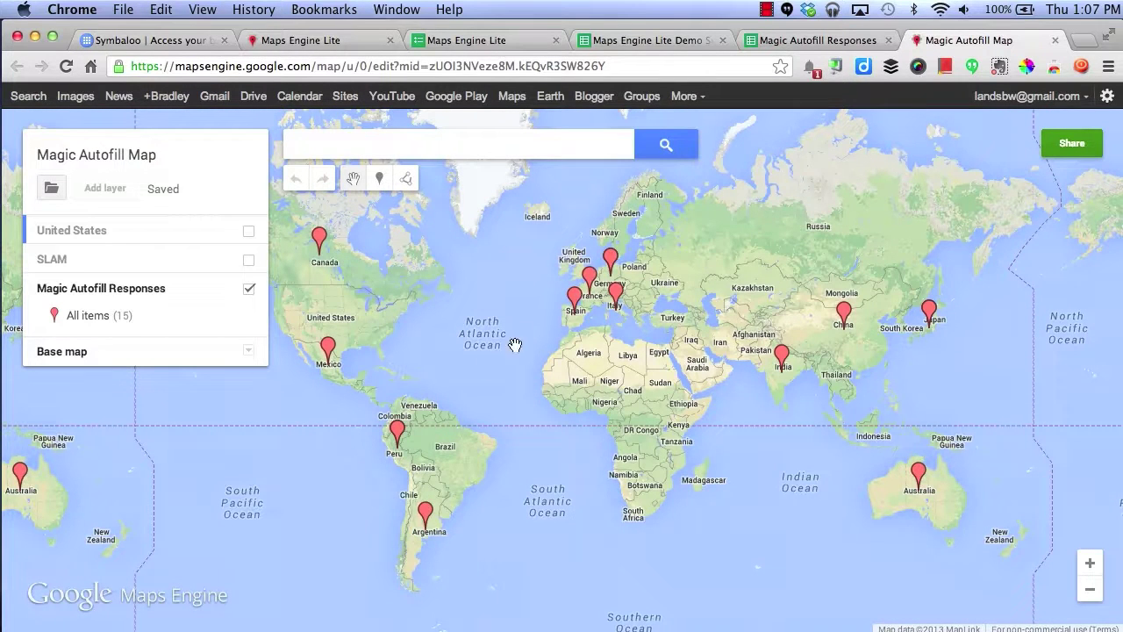
click(576, 307)
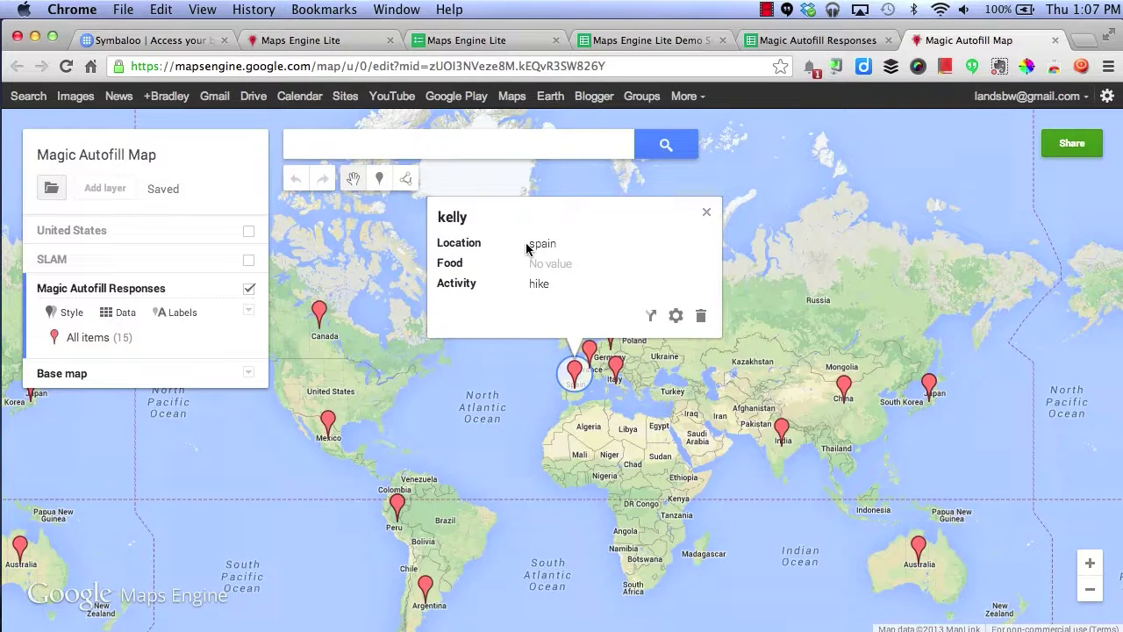
click(706, 213)
Step: Style the response markers as a sequence of colors and letters, then hide that layer and show SLAM
click(74, 313)
click(95, 351)
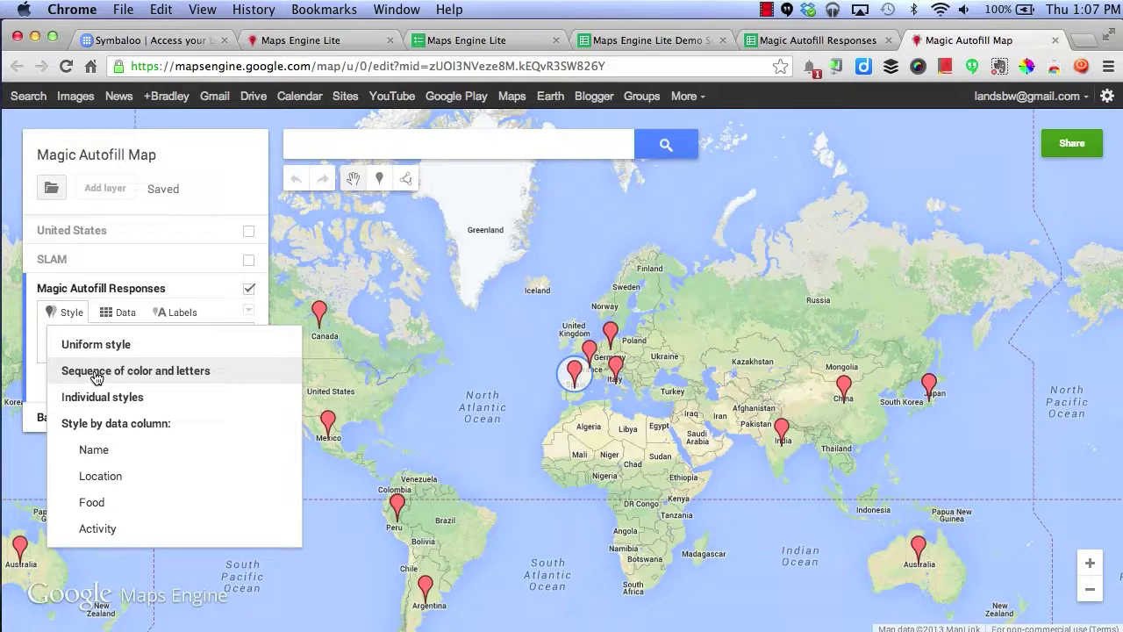
click(96, 374)
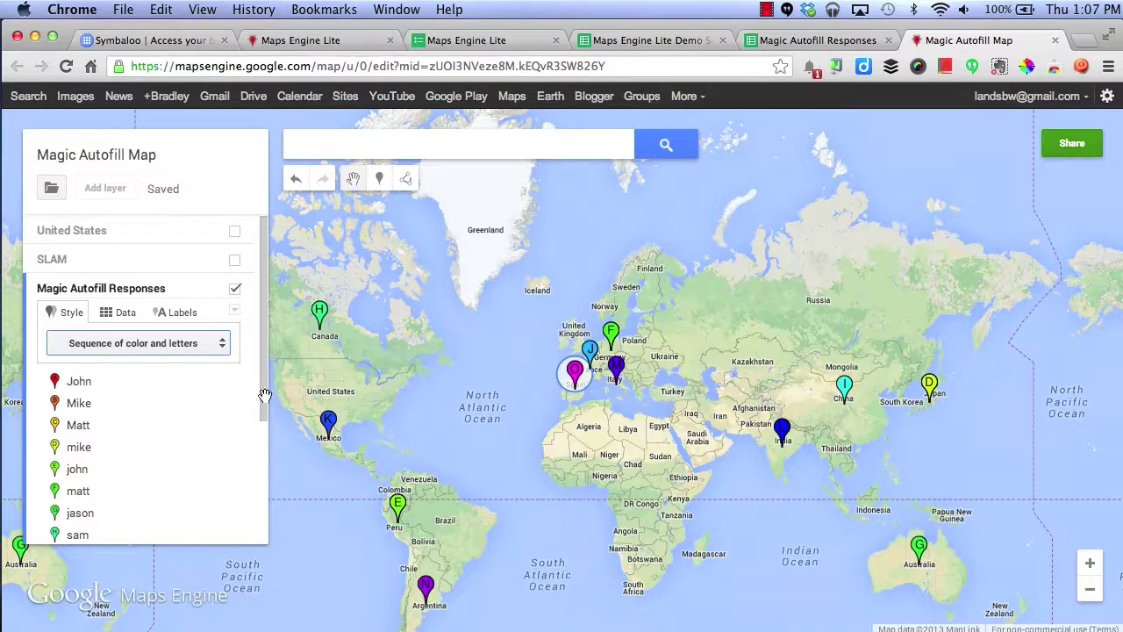
scroll(198, 455, down, 3)
scroll(198, 455, up, 3)
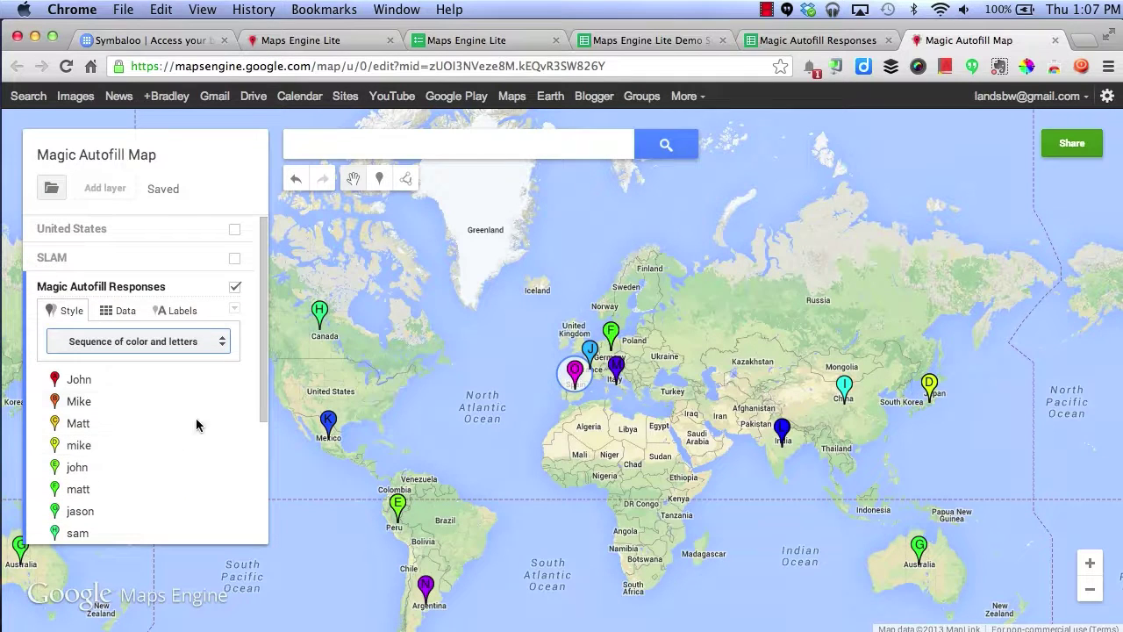
click(235, 291)
click(250, 260)
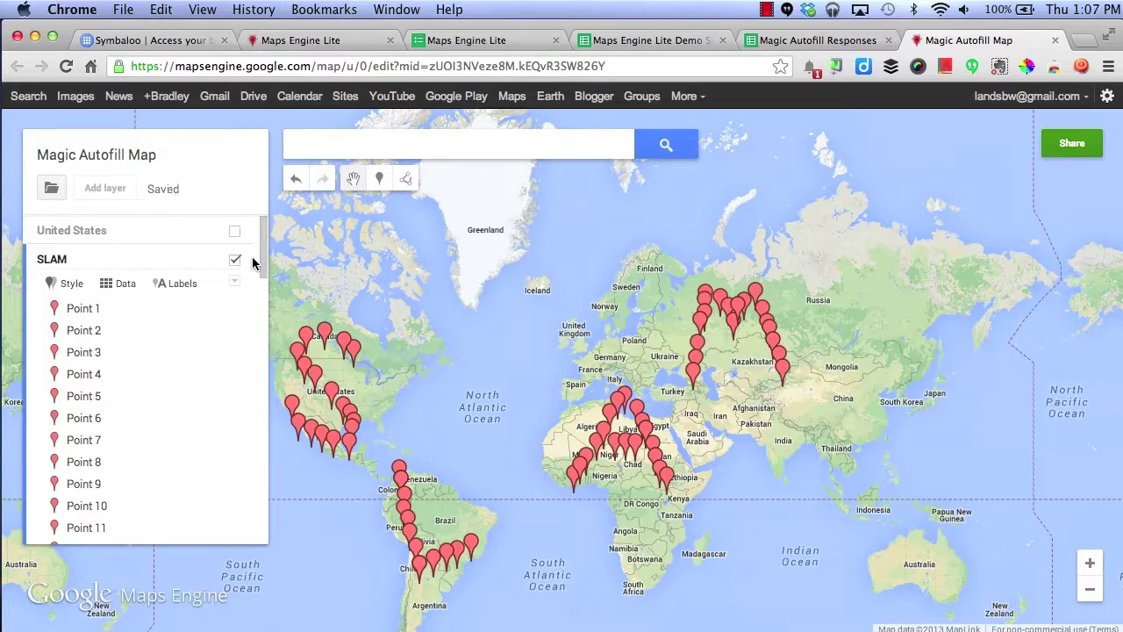